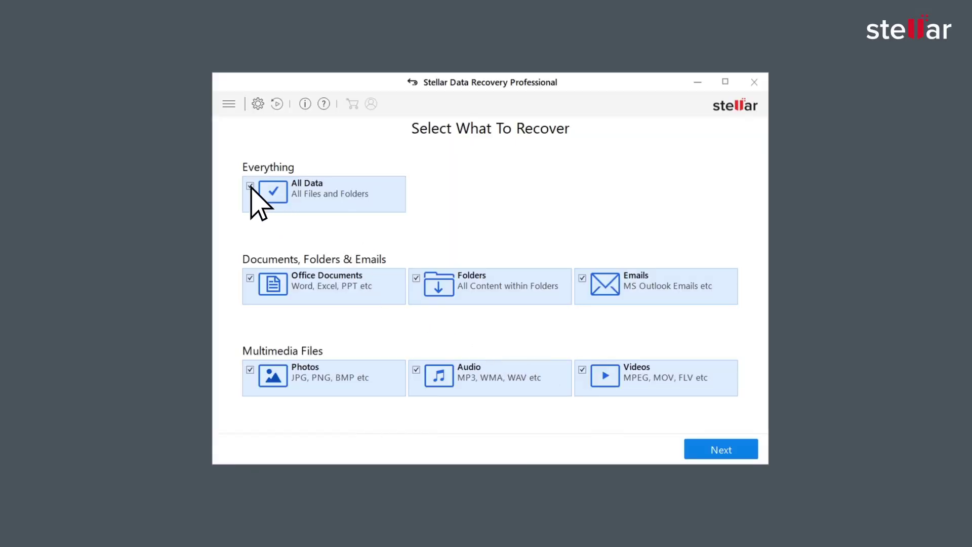
Select only Photos, Audio and Videos as the file types to recover
left_click(250, 186)
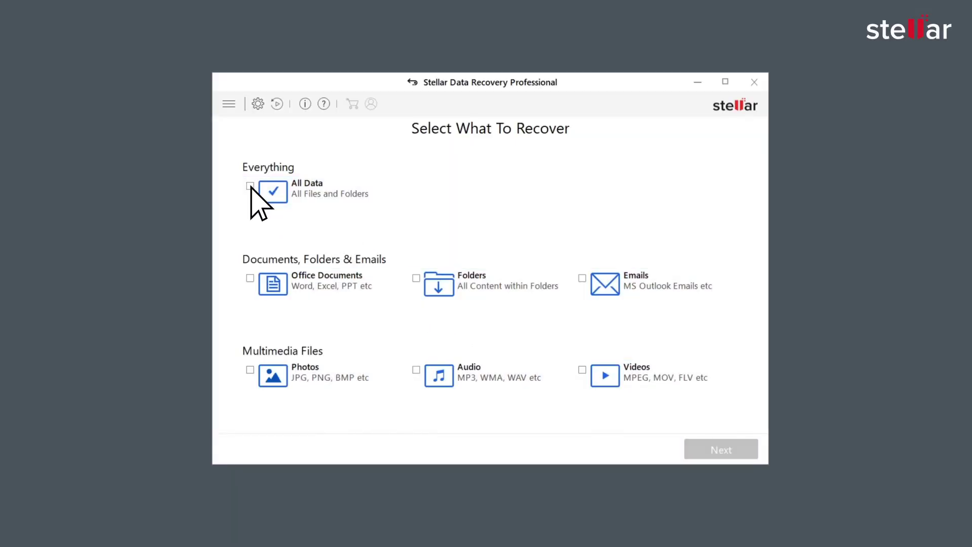
left_click(250, 370)
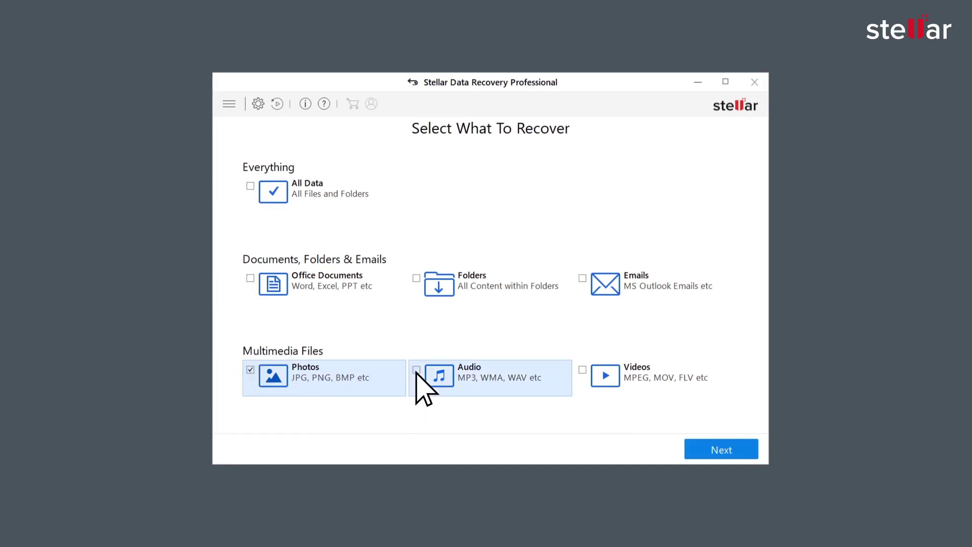
left_click(416, 370)
left_click(583, 369)
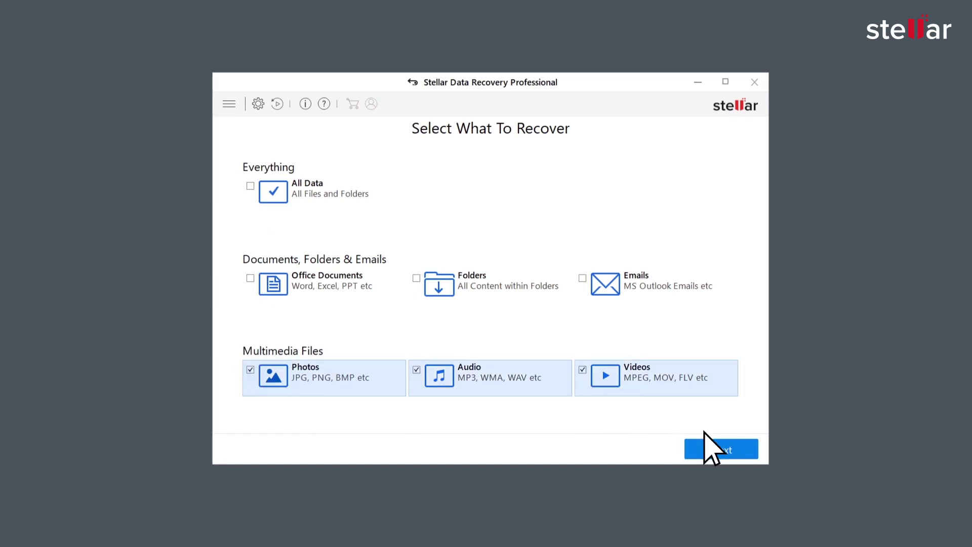
left_click(714, 449)
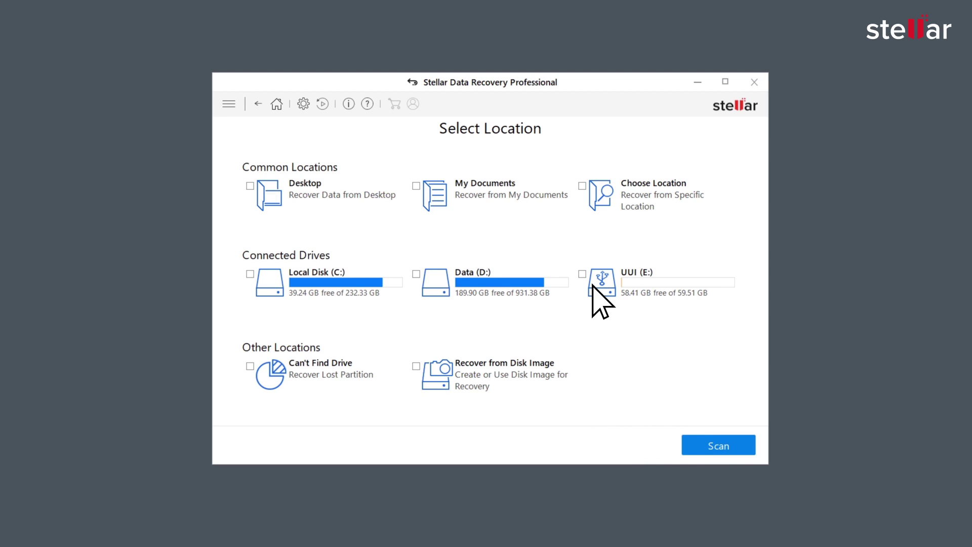
Deep-scan the UUI (E:) USB drive and dismiss the Scanning Completed summary
left_click(583, 275)
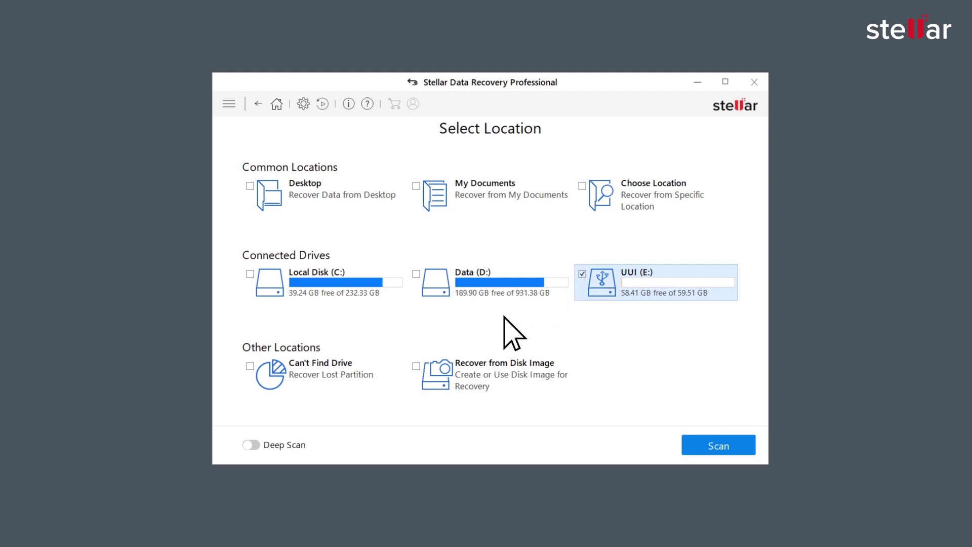
left_click(250, 445)
left_click(717, 446)
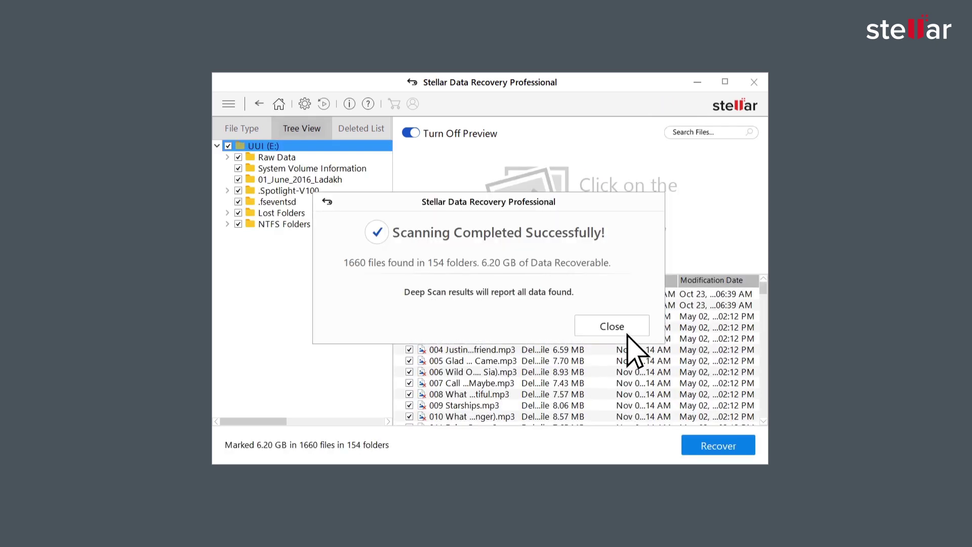
left_click(613, 326)
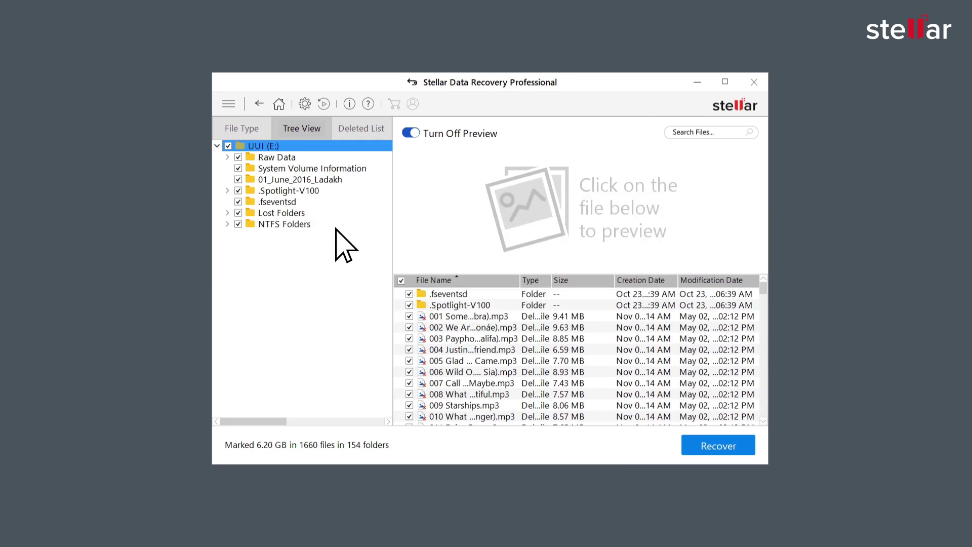
Show the Deleted List and preview a deleted MP3 and a deleted JPEG
left_click(241, 130)
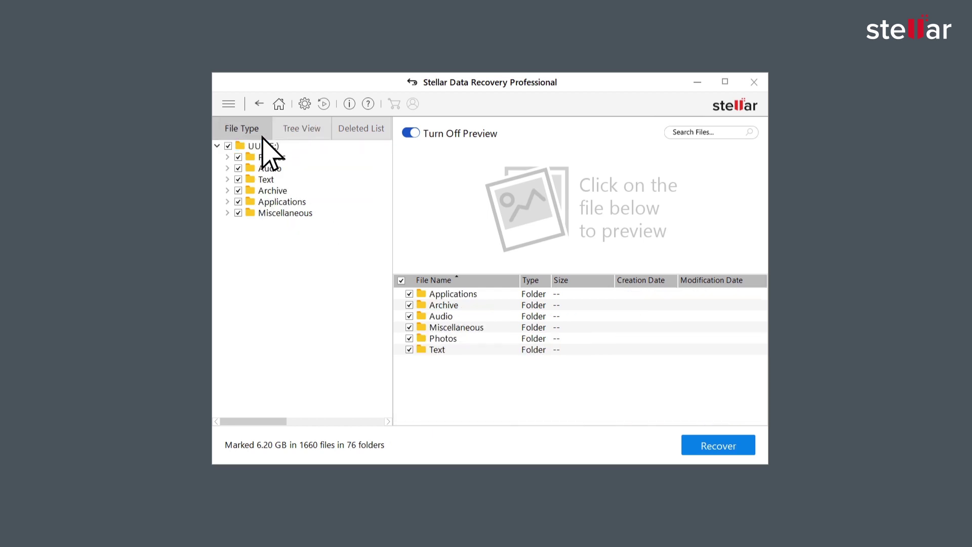
left_click(301, 129)
left_click(361, 128)
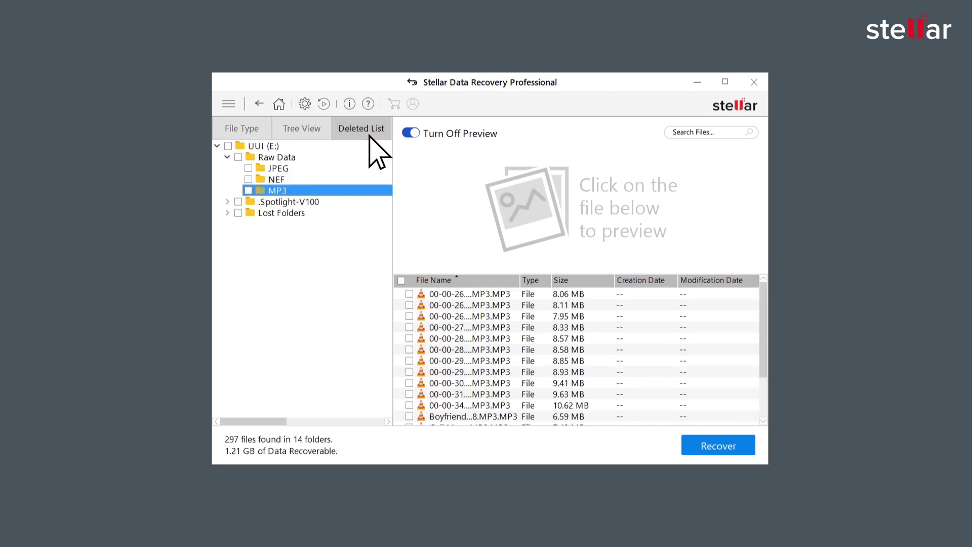
left_click(482, 316)
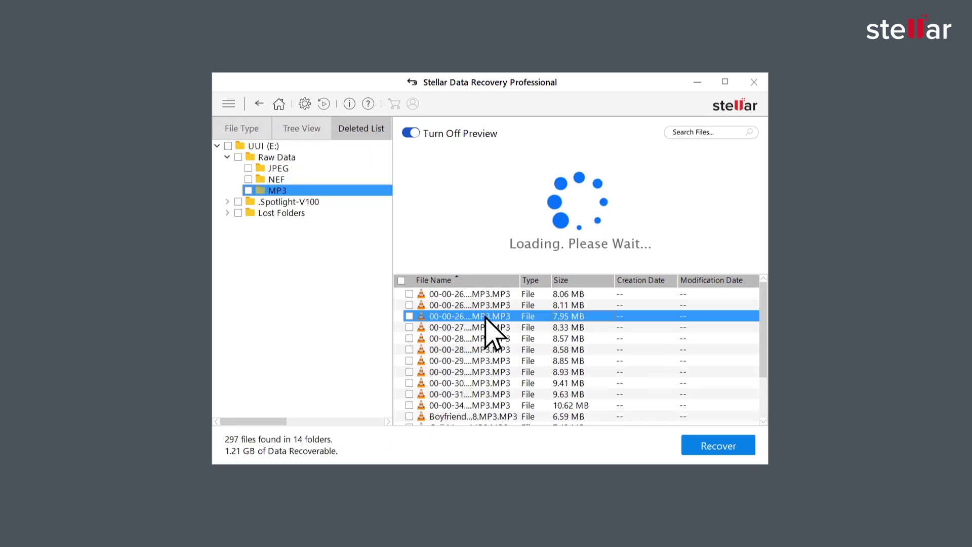
left_click(278, 167)
left_click(517, 361)
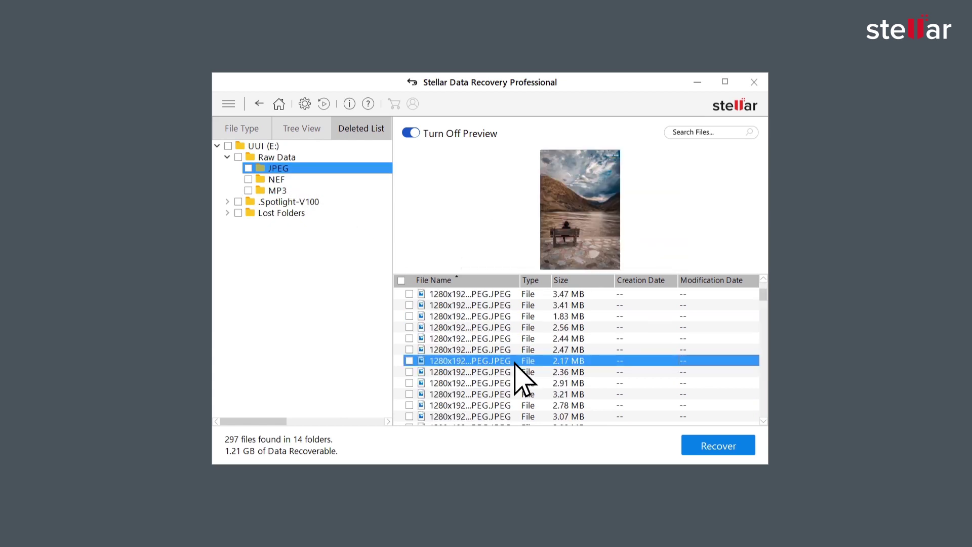
Mark the deleted MP3 and JPEG folders for recovery into D:\Recovered
left_click(249, 191)
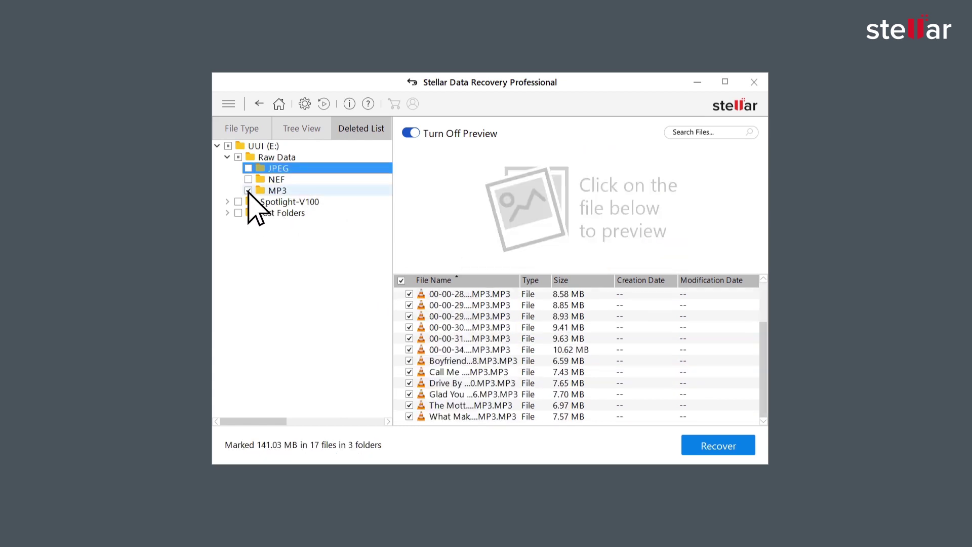
left_click(248, 168)
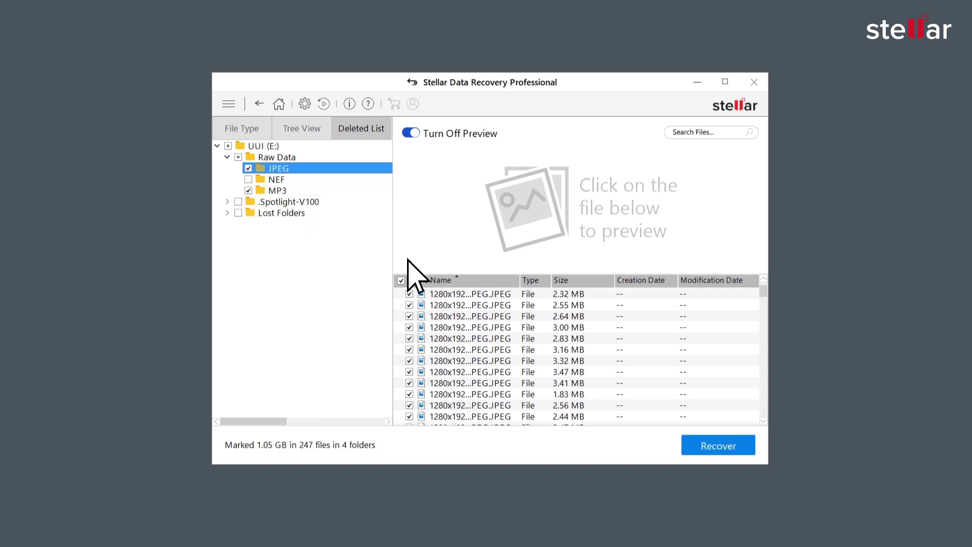
left_click(718, 445)
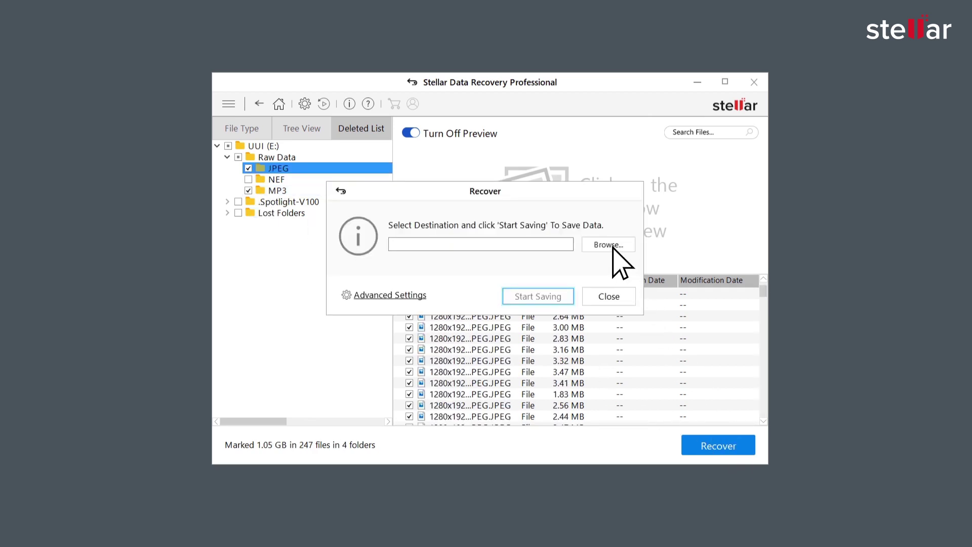
left_click(608, 245)
double_click(486, 251)
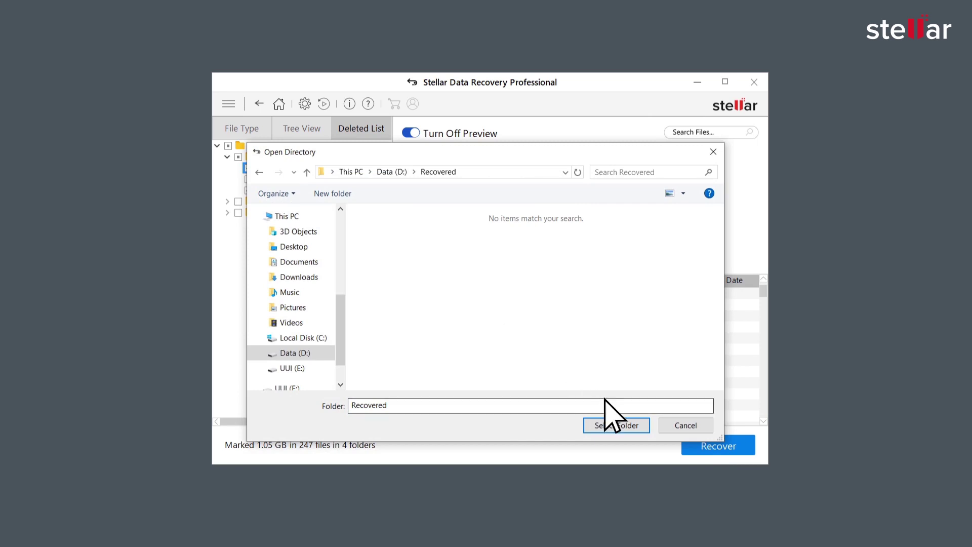
left_click(616, 425)
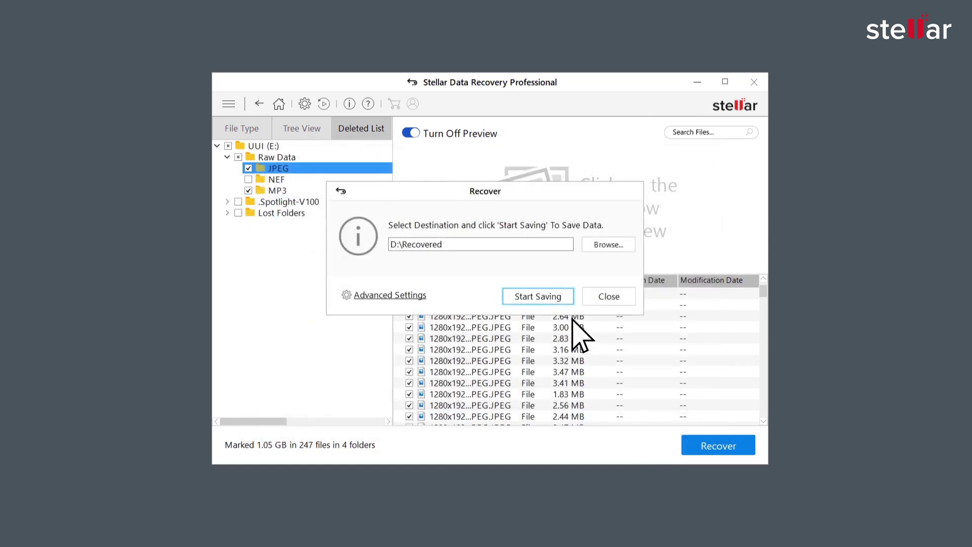
Begin saving the 247 marked files to D:\Recovered
left_click(562, 301)
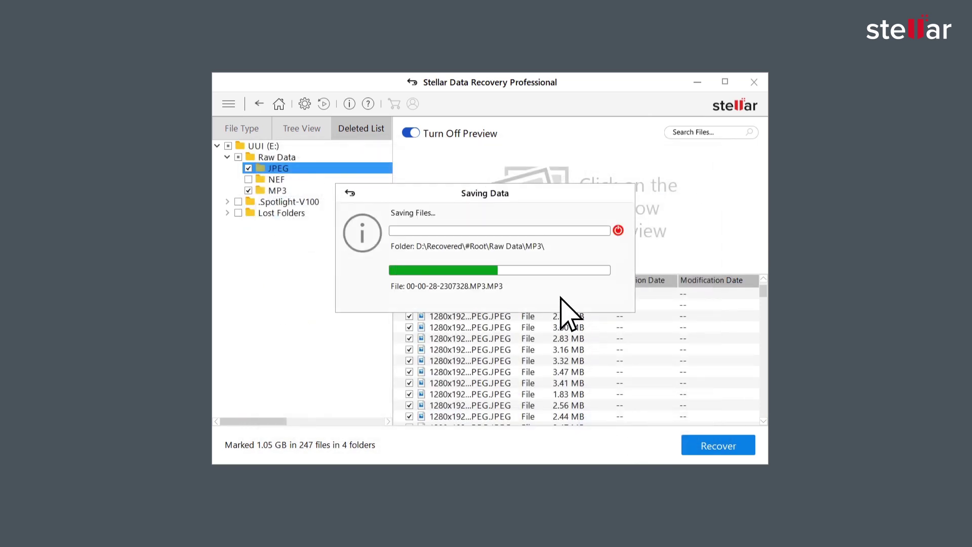